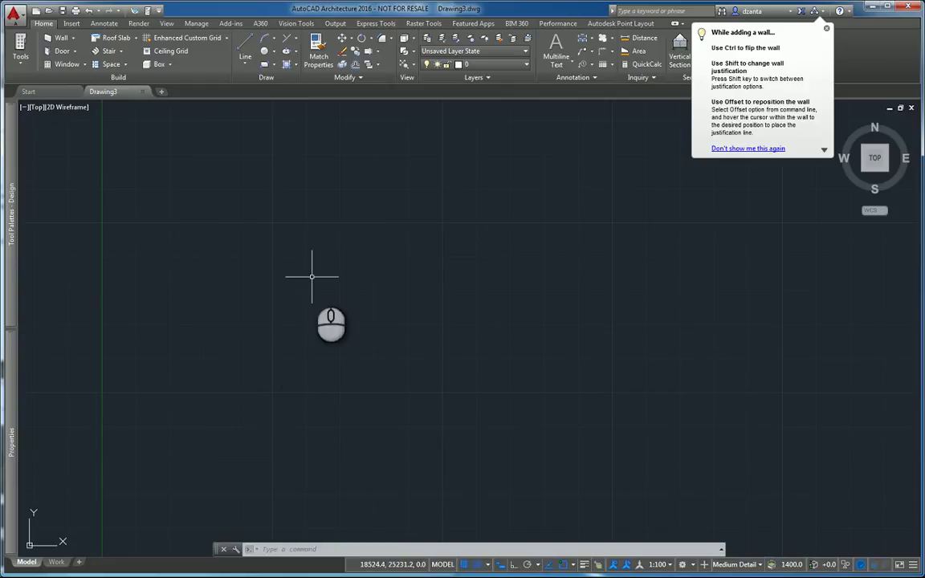
Hide the grid and draw two connected walls: a long top run, then down from the right corner.
key(F7)
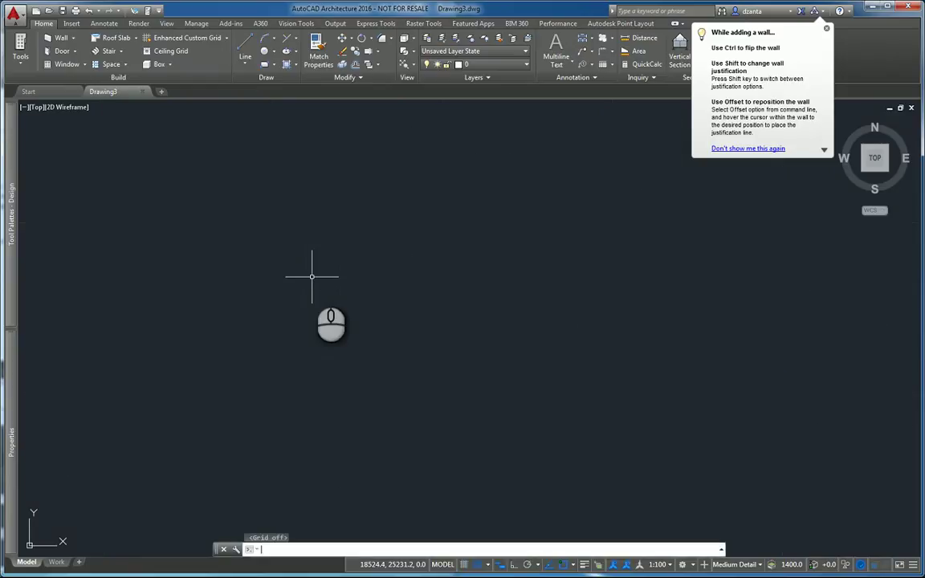
click(61, 37)
click(261, 277)
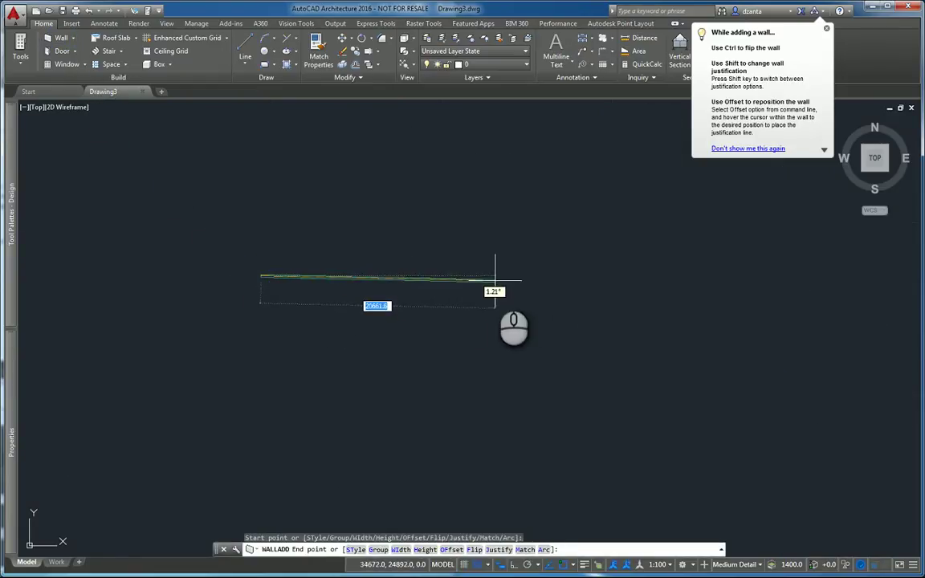
click(494, 281)
click(514, 403)
key(Escape)
scroll(433, 324, up, 2)
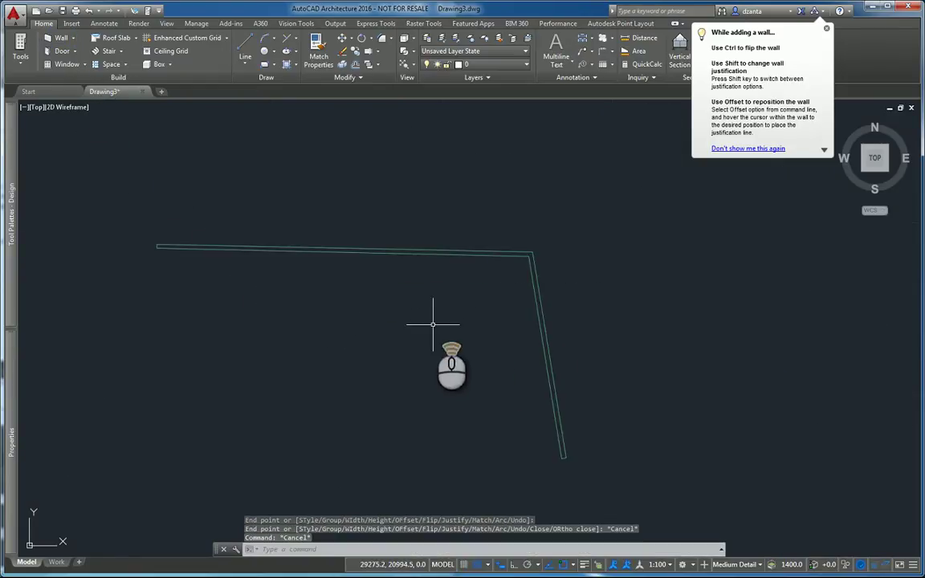
scroll(434, 318, up, 2)
middle_drag(432, 318, 512, 285)
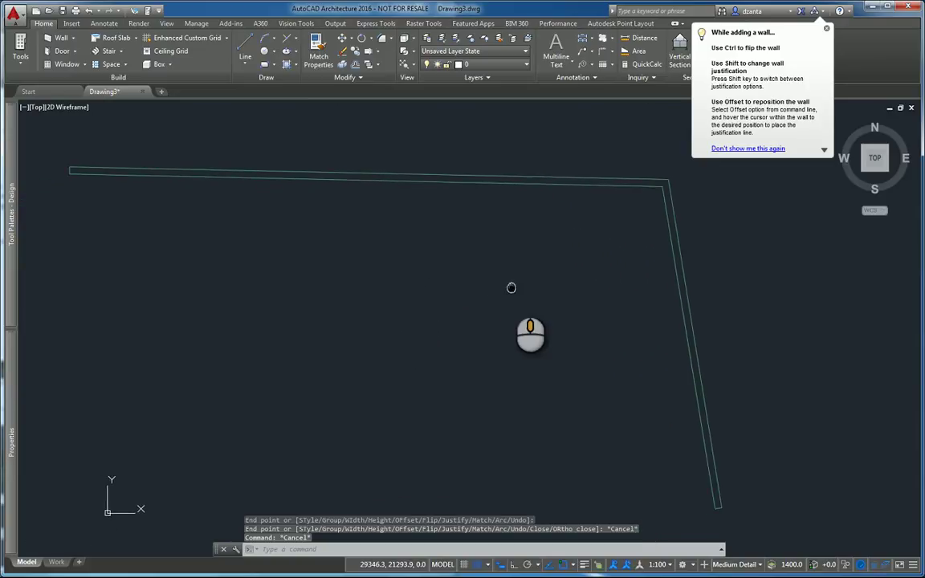
Place an Unconstrained door near the left end of the top wall.
click(63, 52)
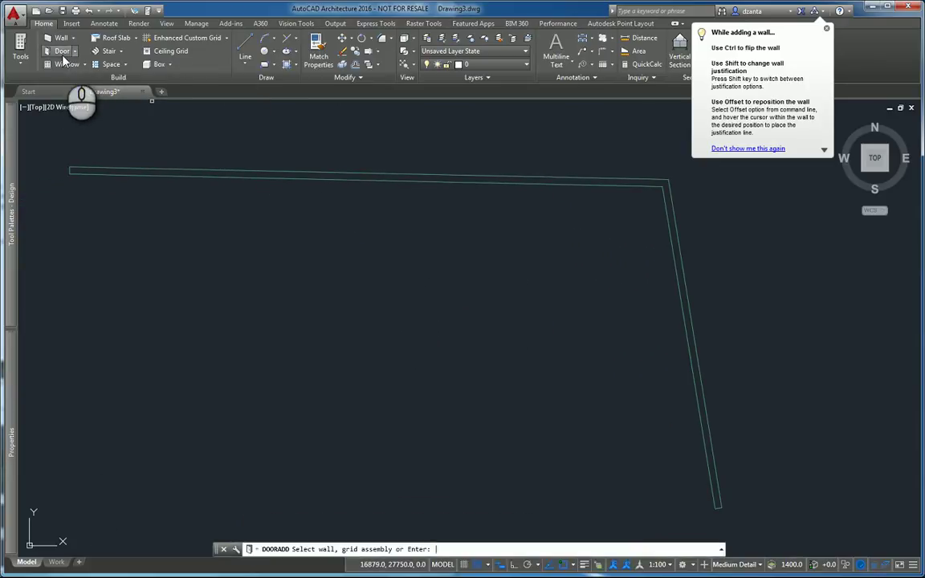
click(115, 170)
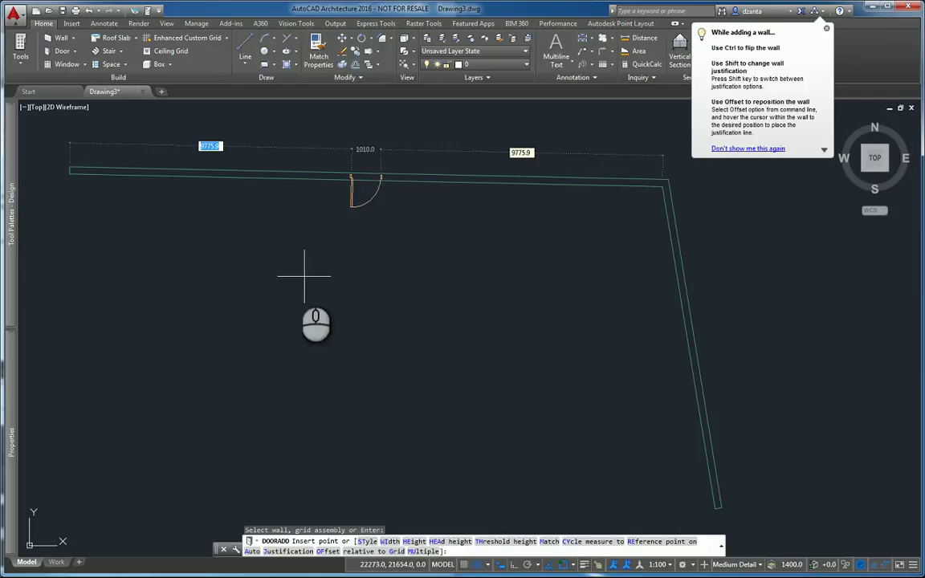
mouse_move(12, 440)
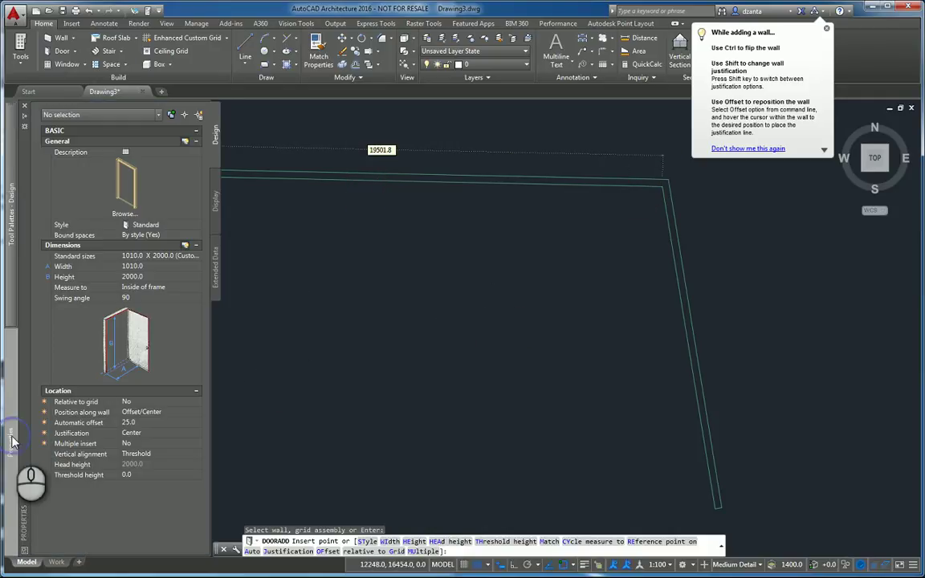
click(169, 413)
click(168, 414)
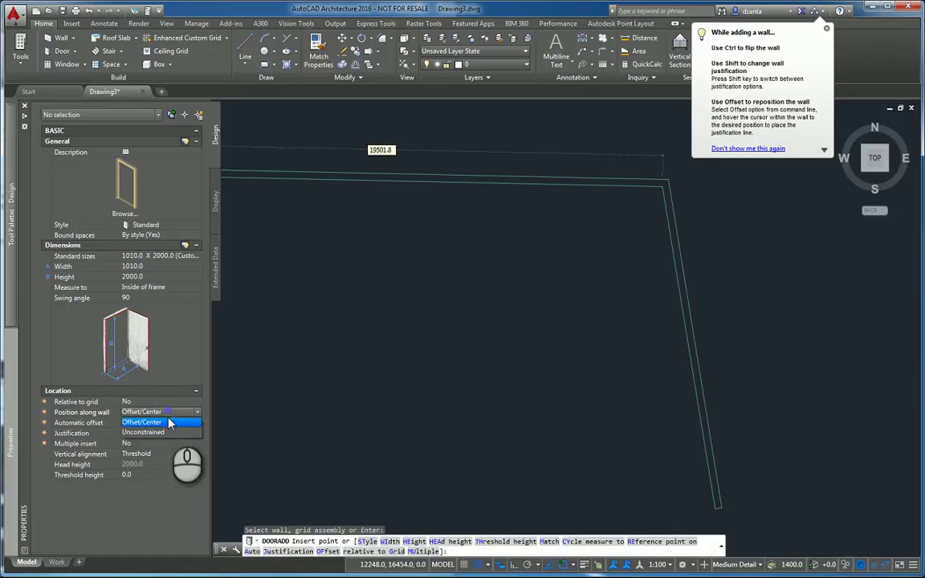
click(168, 432)
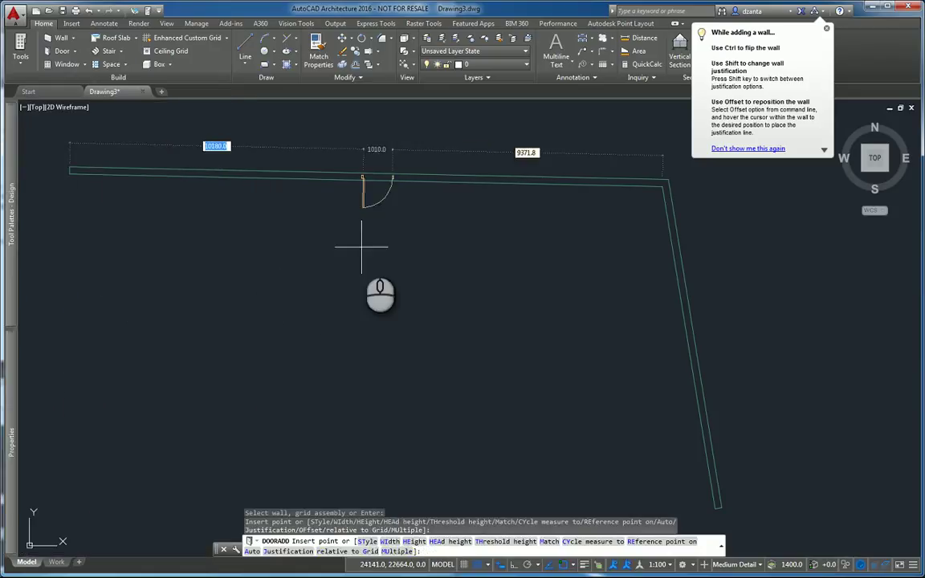
click(103, 274)
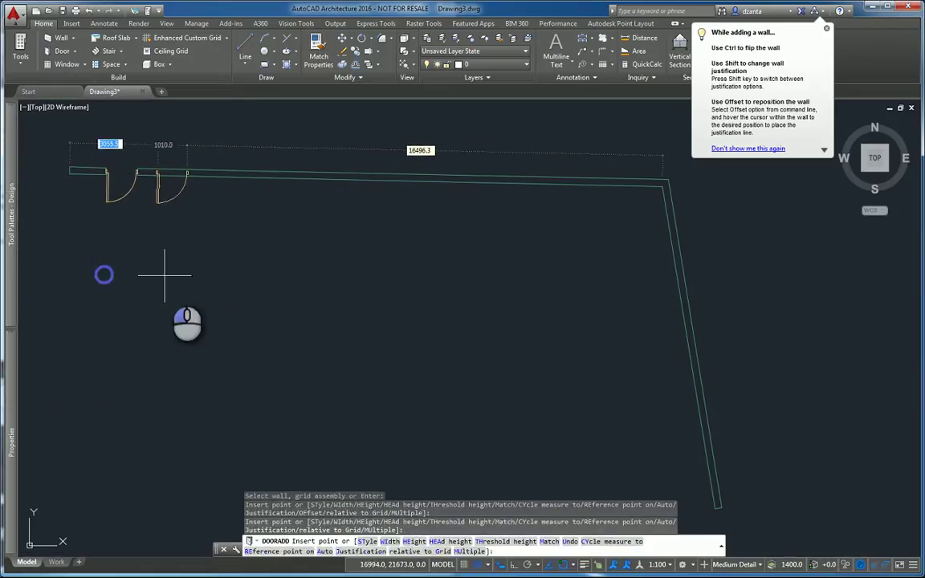
key(Escape)
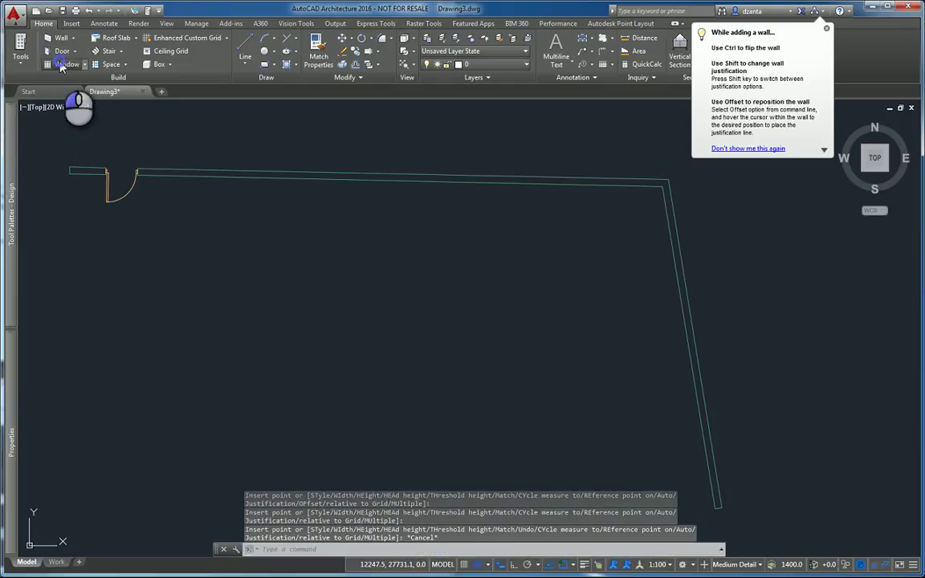
Place two Unconstrained windows farther right along the top wall.
click(61, 67)
mouse_move(18, 440)
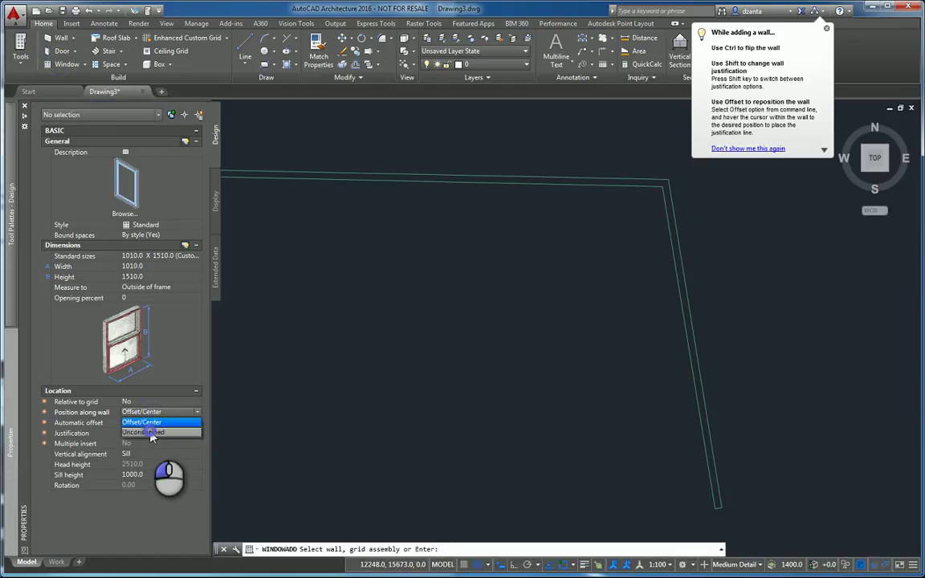
click(157, 433)
click(246, 188)
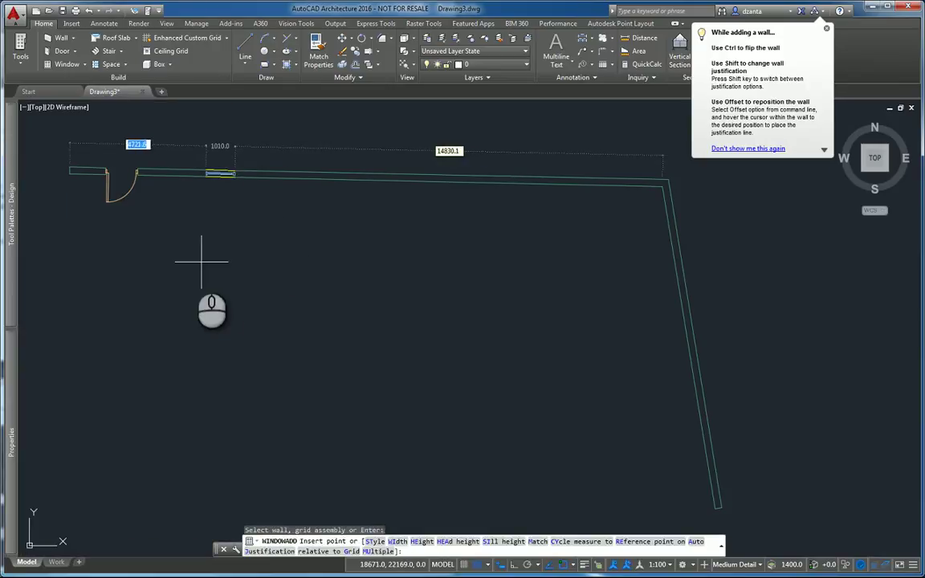
click(159, 262)
click(253, 278)
key(Escape)
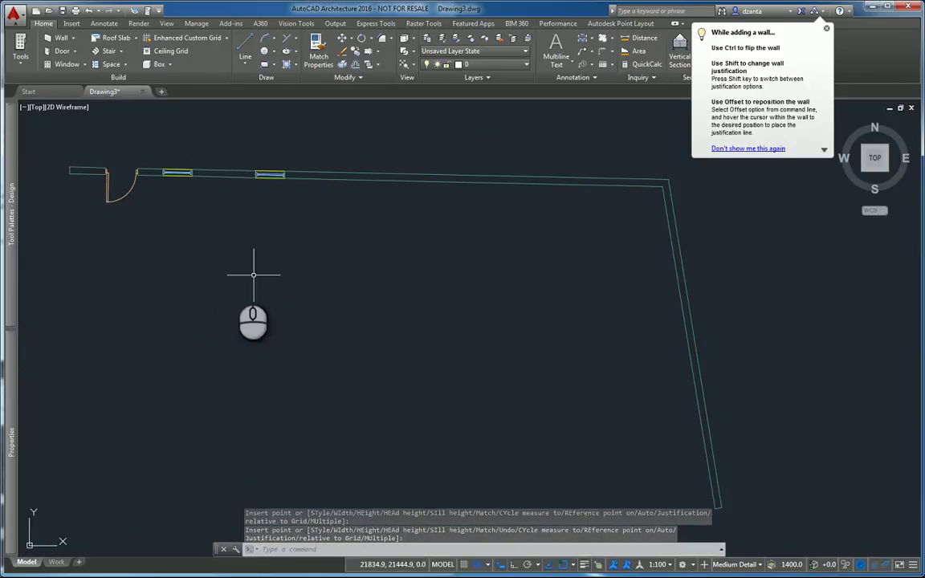
Switch drawing units to Inches, rescaling only model-space objects, then zoom to extents.
text(u)
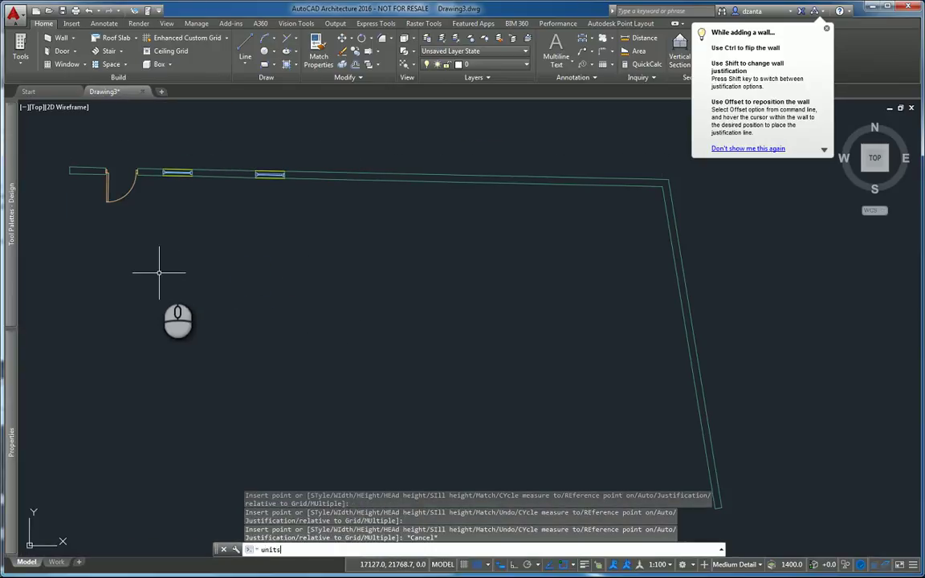
text(nits)
key(Return)
click(321, 191)
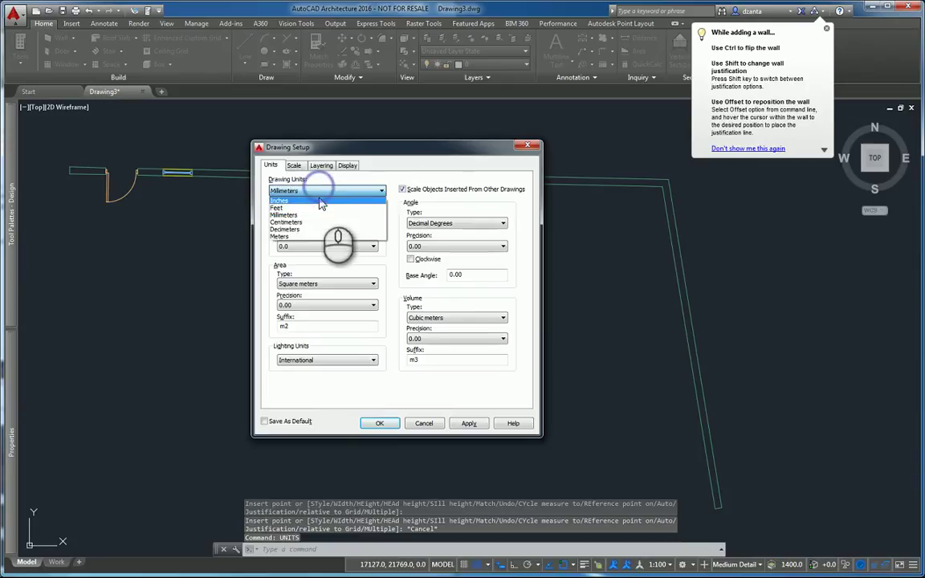
click(319, 201)
click(379, 423)
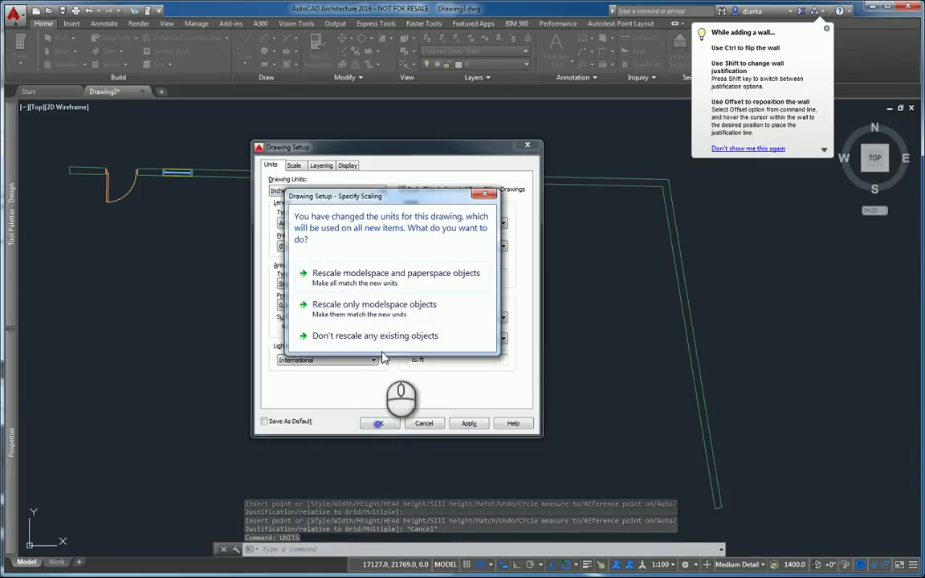
click(375, 305)
text(z)
key(Return)
text(e)
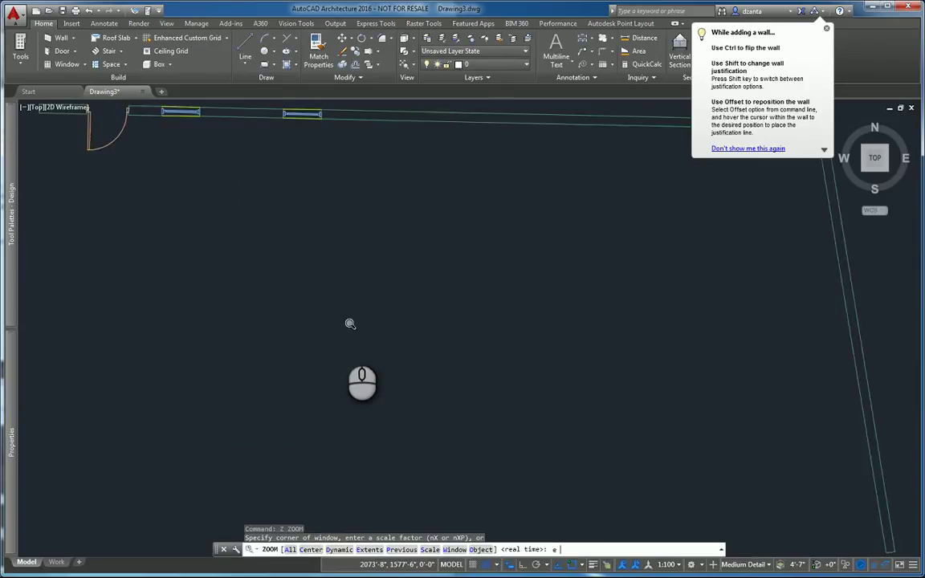
key(Return)
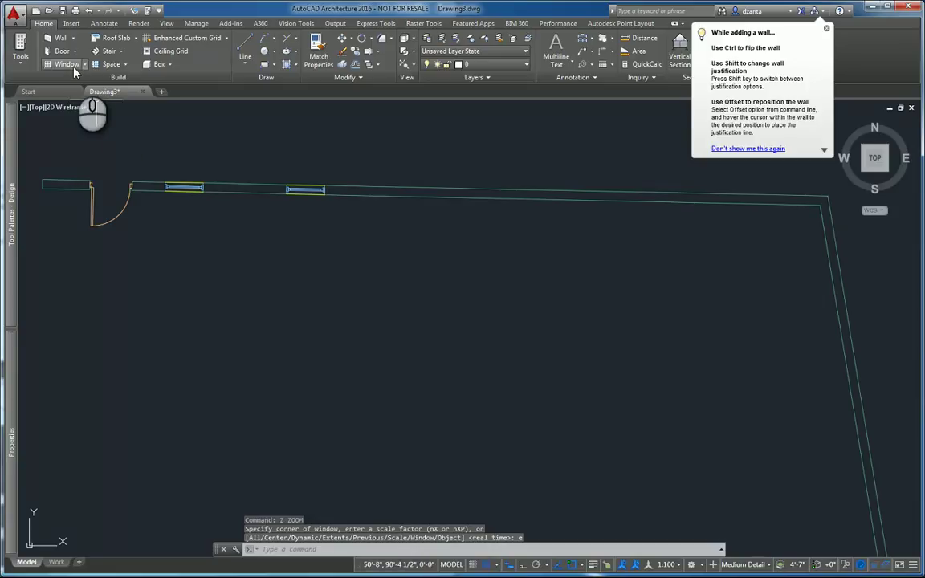
Place a third window with Offset/Center positioning near the top wall's right corner.
click(73, 69)
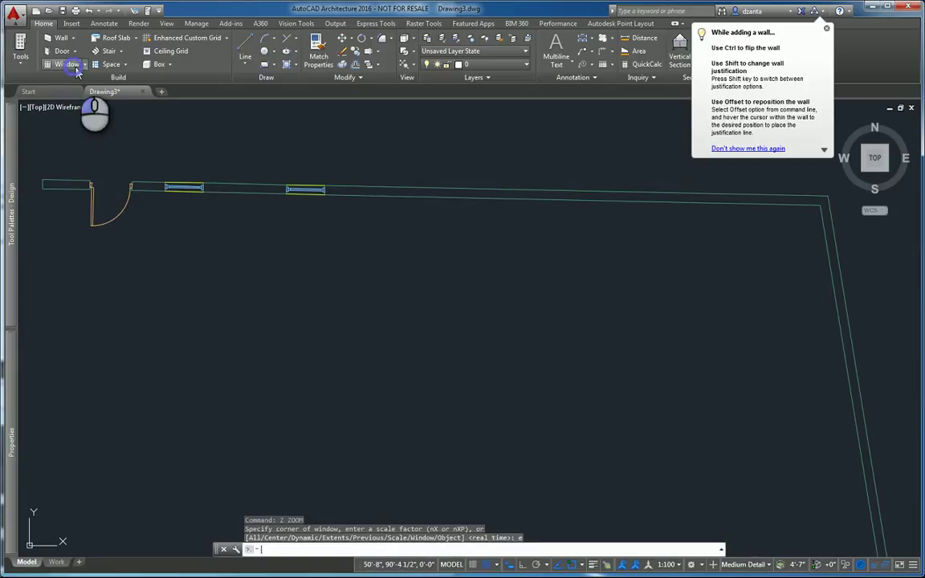
click(346, 183)
key(Return)
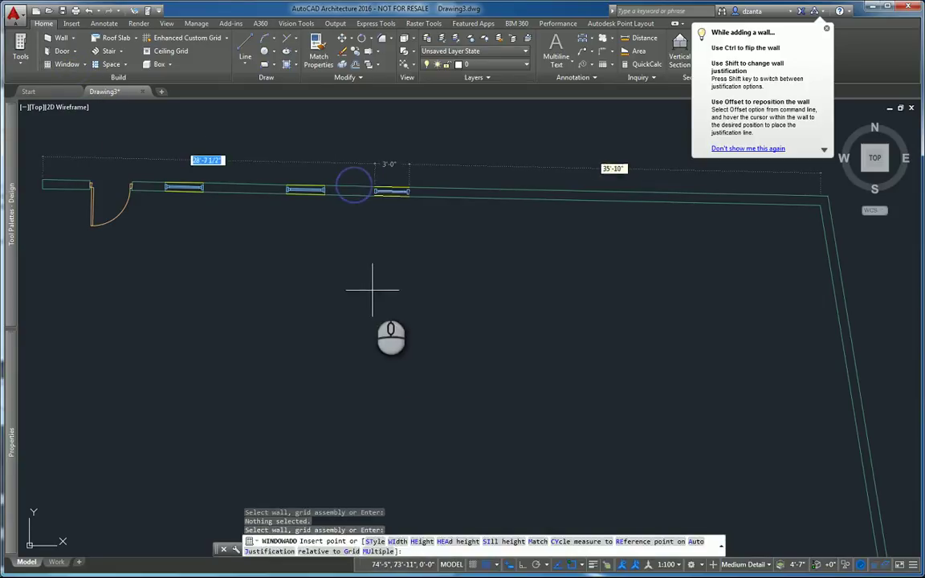
mouse_move(11, 441)
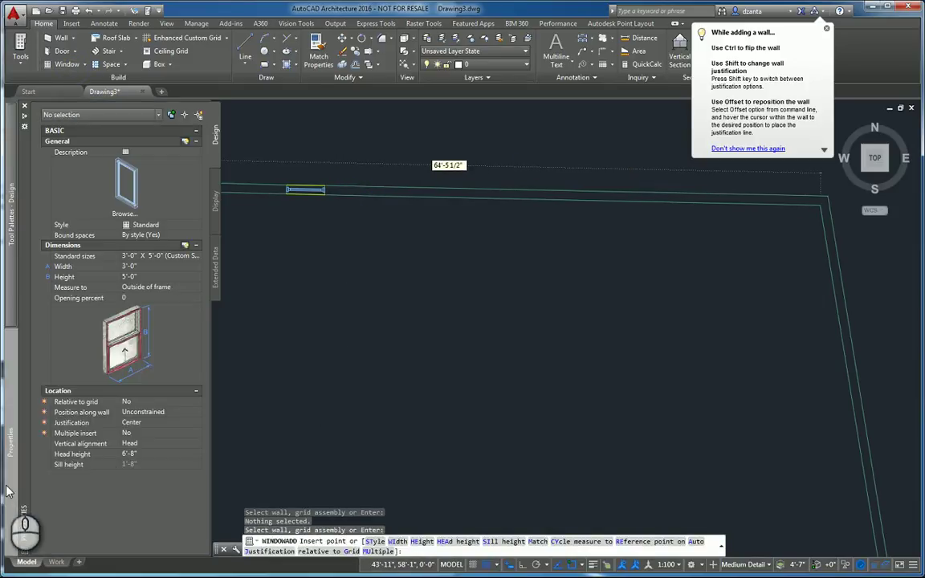
click(171, 412)
click(177, 425)
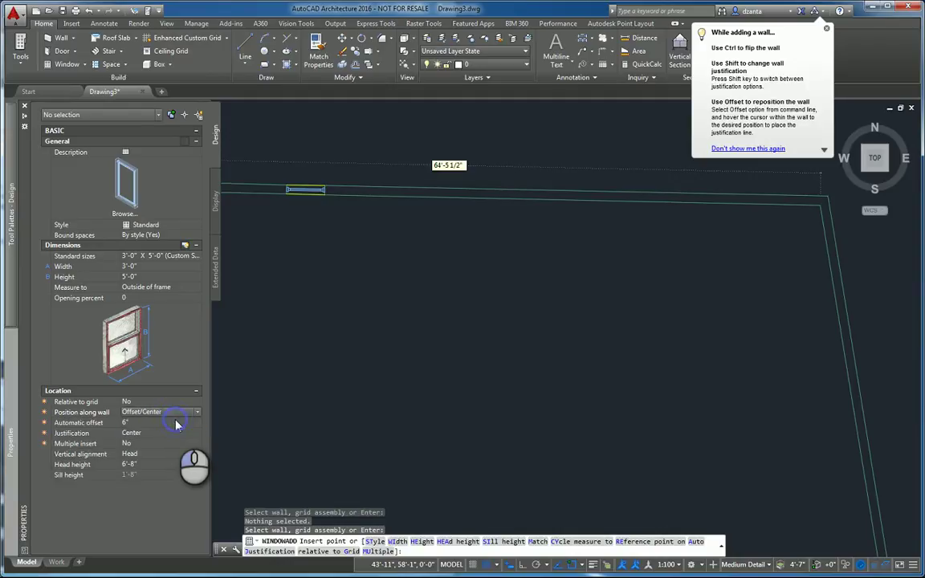
click(738, 271)
right_click(405, 263)
click(437, 279)
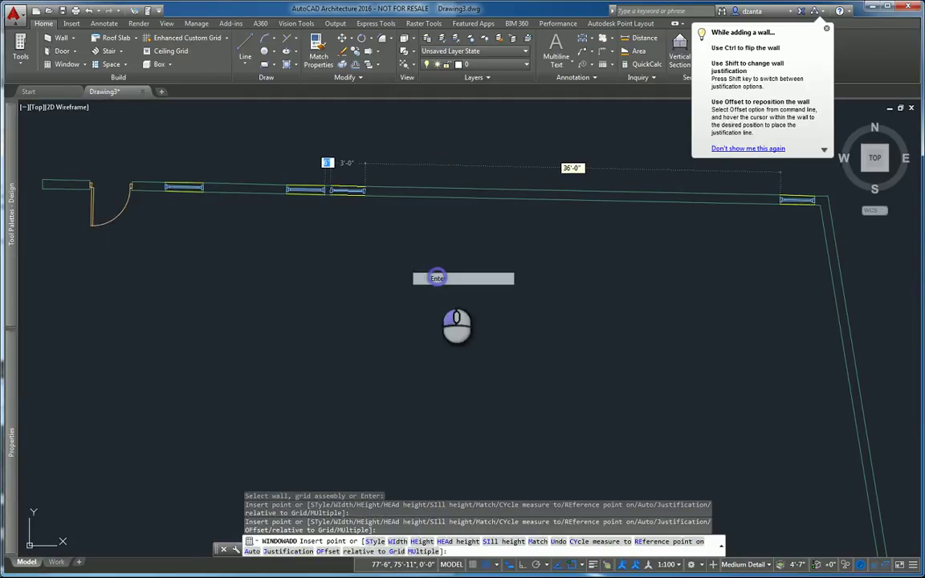
scroll(468, 301, down, 5)
middle_drag(477, 304, 442, 289)
scroll(380, 302, up, 2)
middle_drag(380, 301, 389, 282)
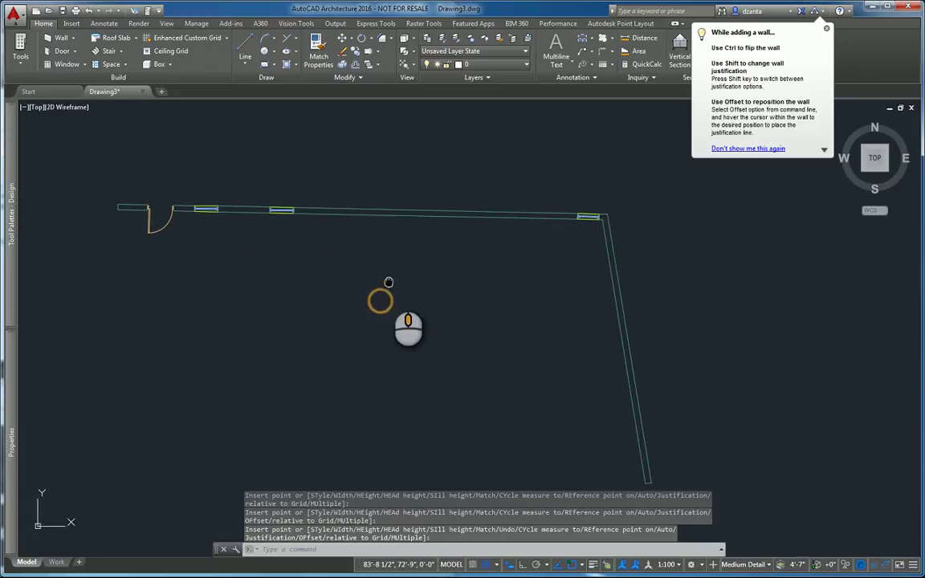
Check the Door tool's options on the Design palette, then start a new door placement.
mouse_move(13, 177)
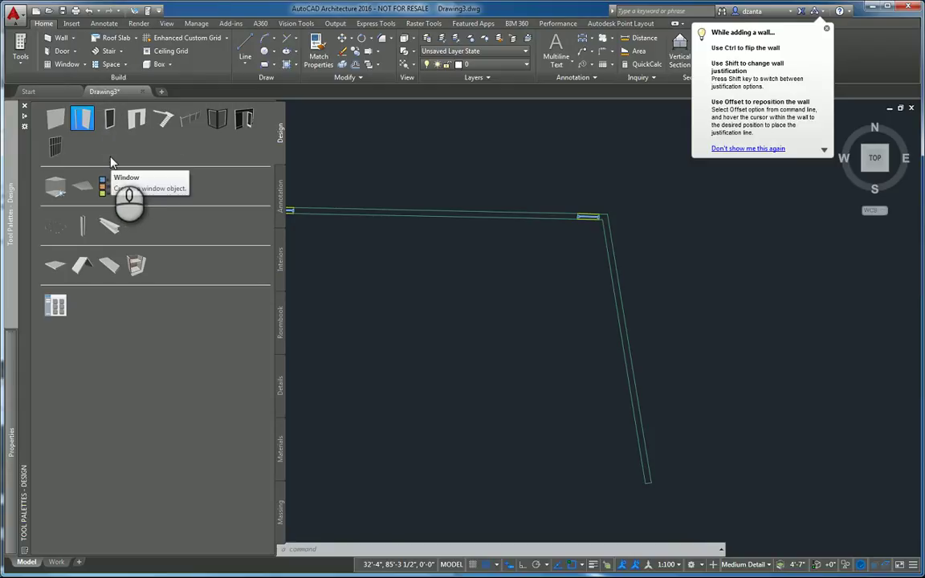
right_click(77, 122)
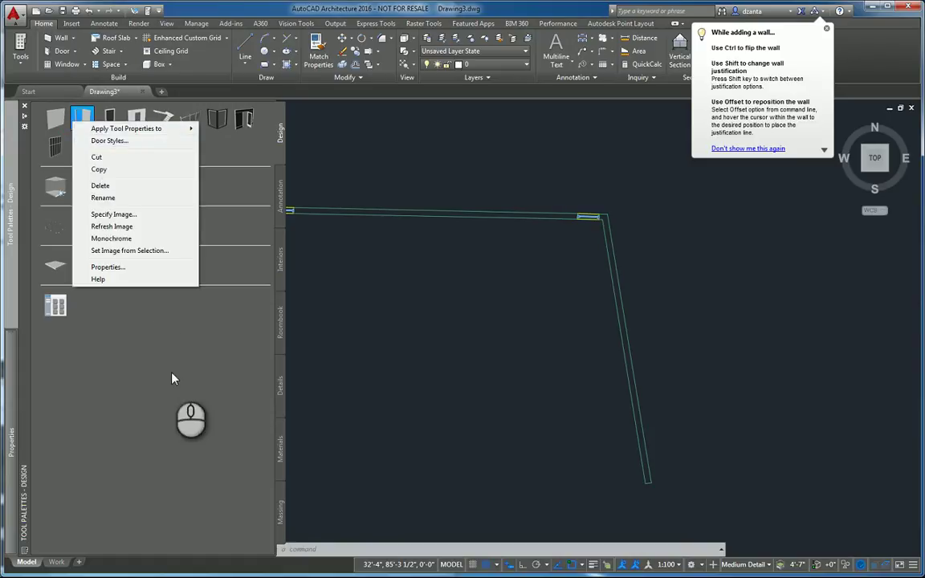
click(378, 314)
click(93, 124)
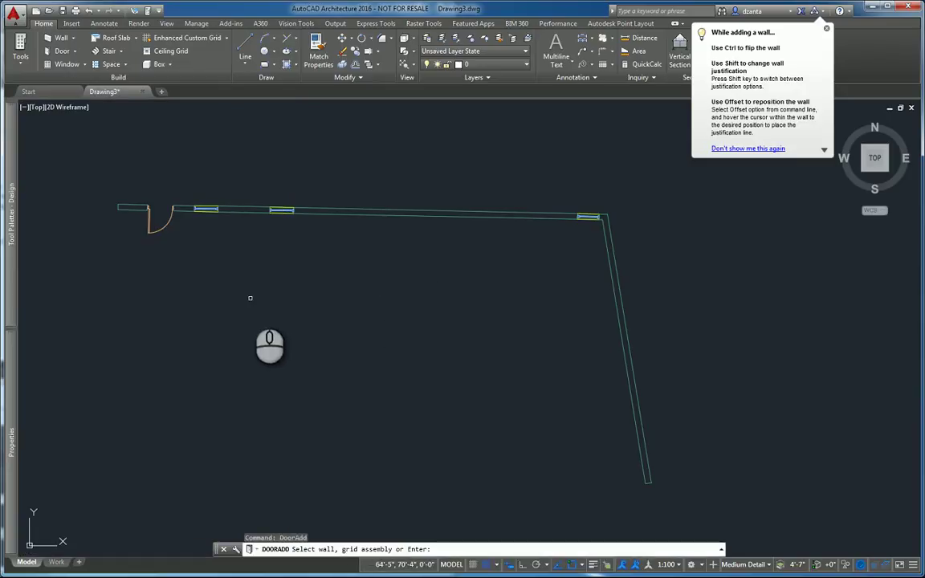
Keep the Standard door style, cancel the door placement, and reopen the Design tool palette.
mouse_move(12, 441)
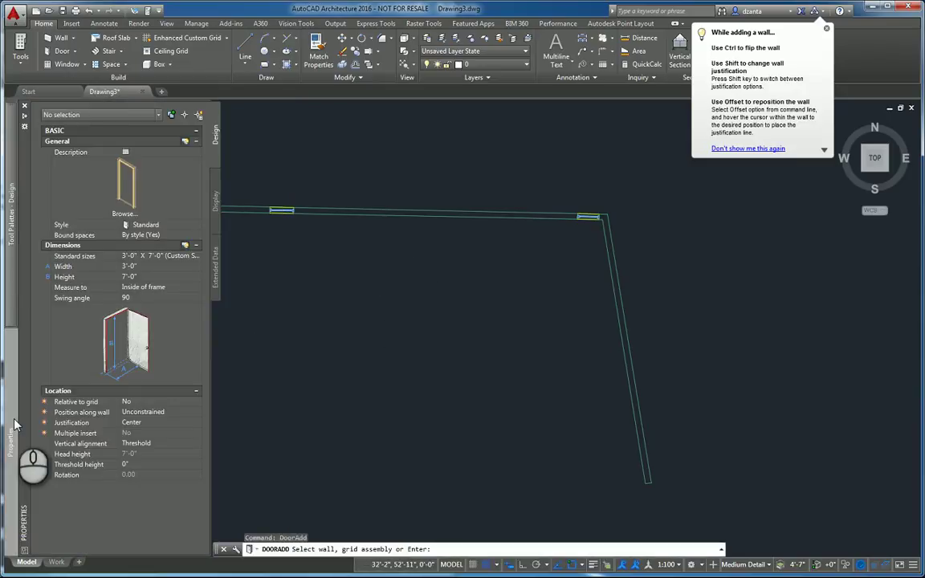
click(169, 226)
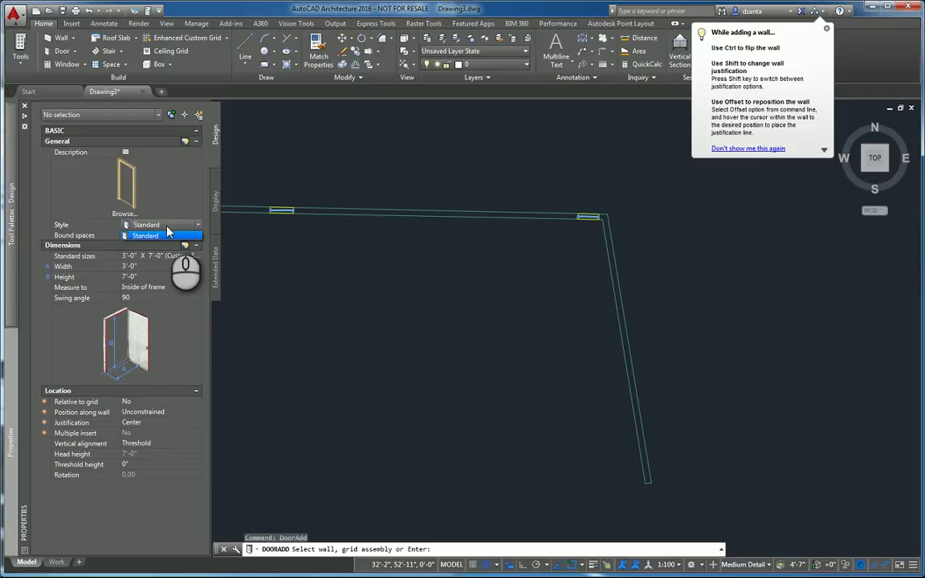
click(167, 234)
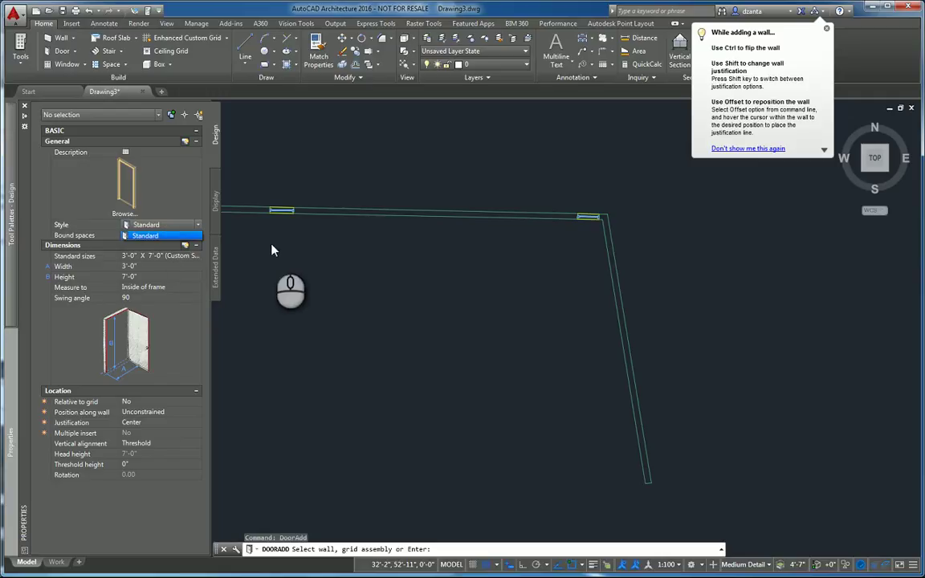
key(Escape)
key(Escape)
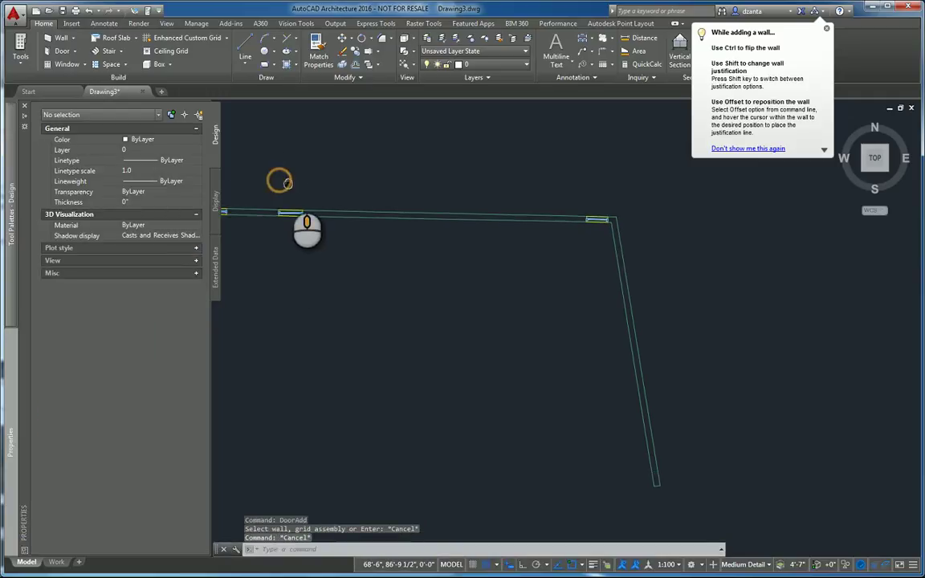
click(10, 160)
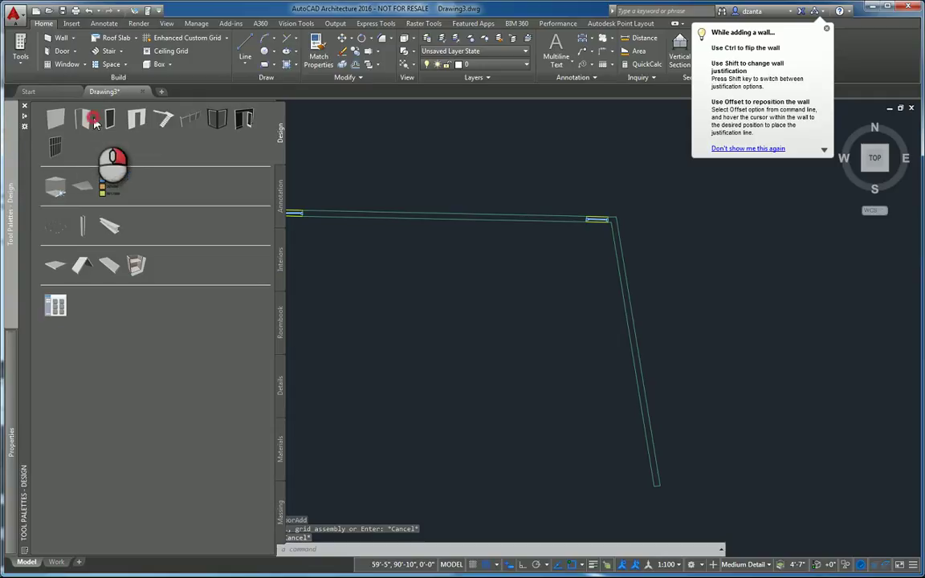
Open Door Styles in the Style Manager and begin opening another drawing with Ctrl+O.
right_click(83, 120)
click(109, 138)
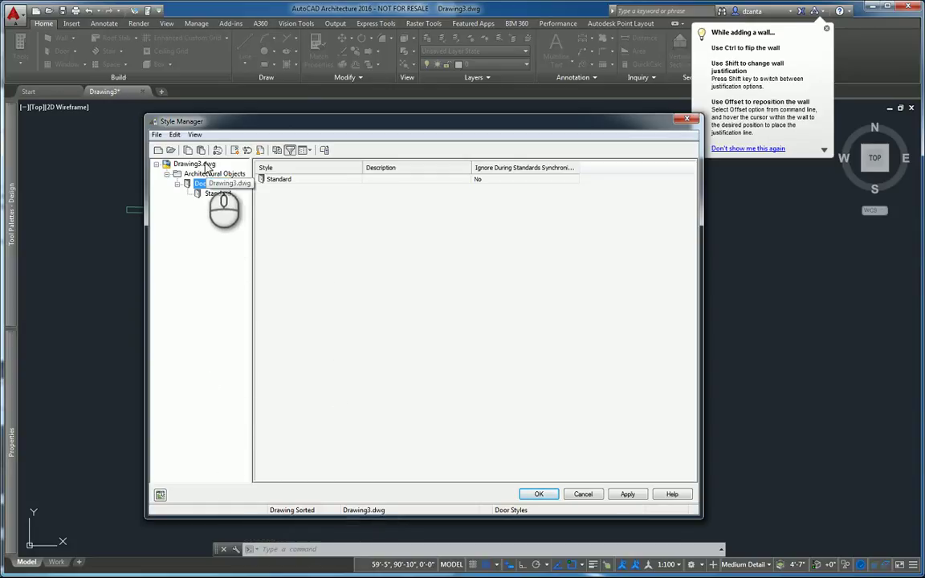
key(ctrl+o)
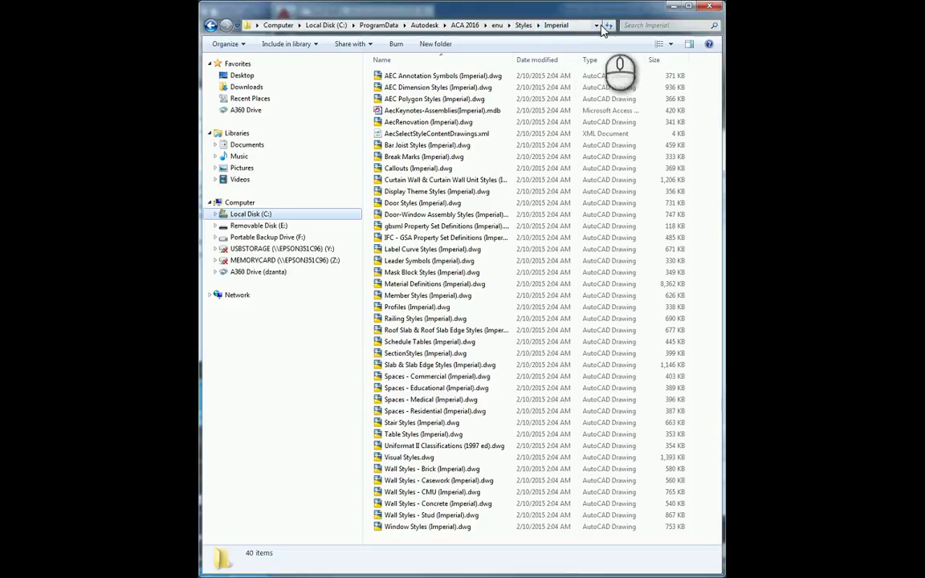
Copy the Imperial styles folder path from the Explorer address bar.
click(580, 25)
right_click(424, 25)
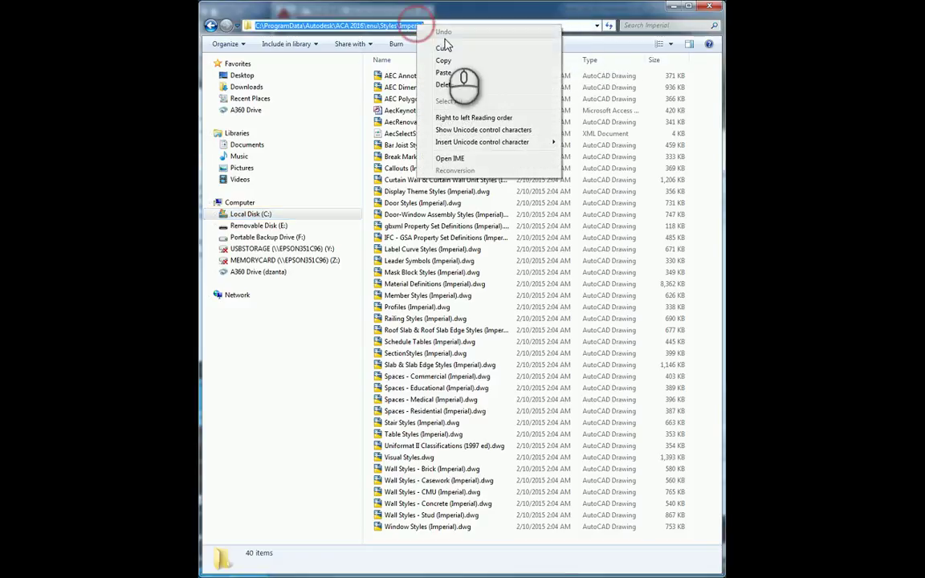
click(443, 61)
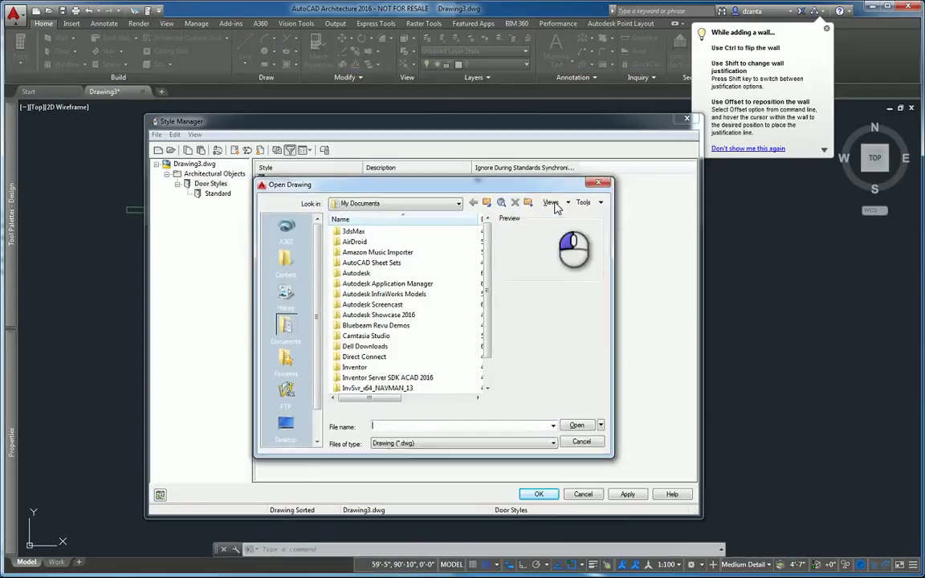
Browse the Open Drawing dialog to C:\ProgramData\Autodesk.
drag(483, 190, 682, 227)
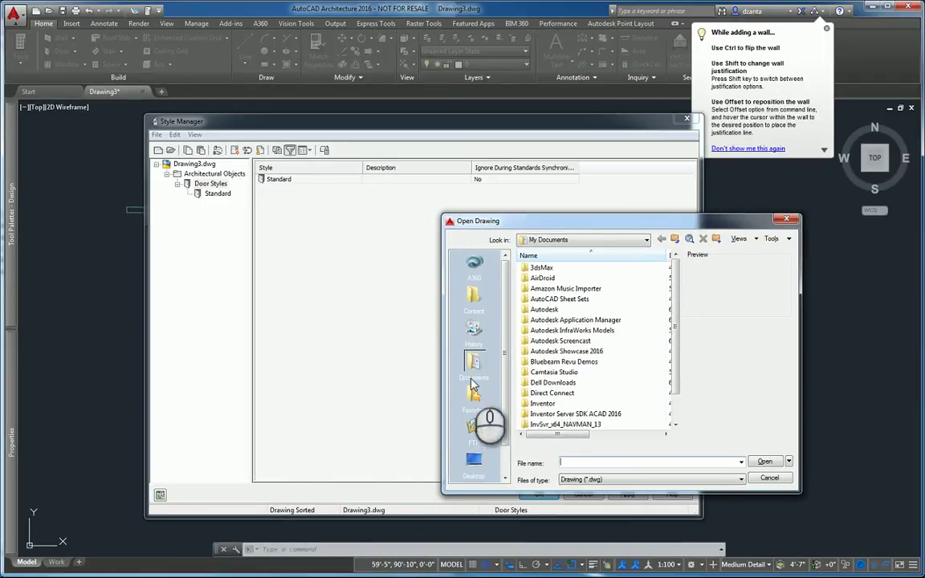
click(474, 462)
click(558, 290)
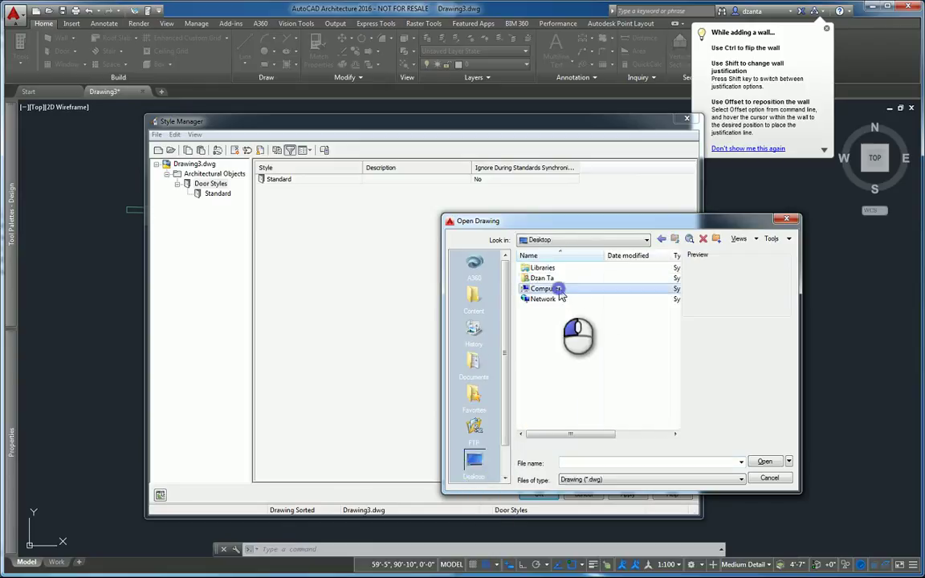
double_click(555, 291)
double_click(554, 284)
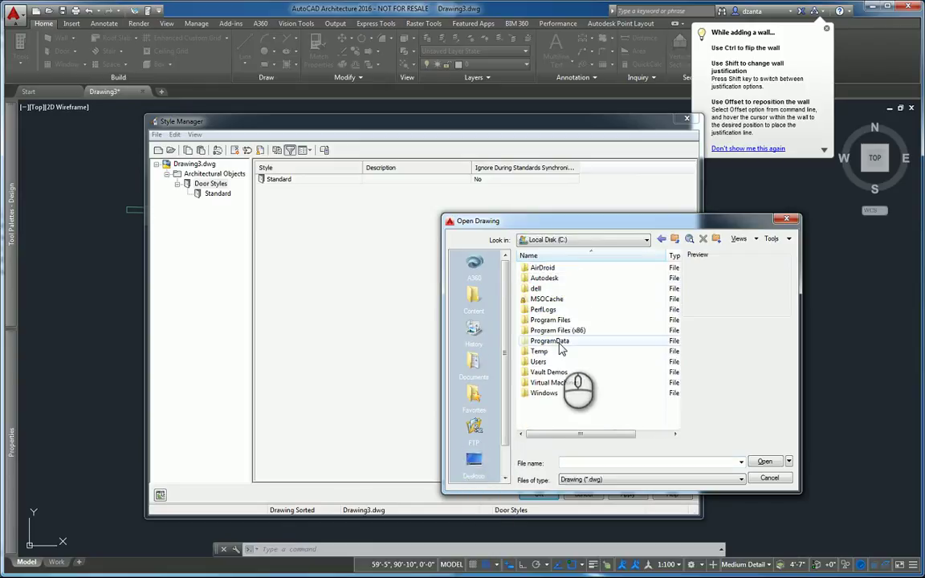
double_click(558, 342)
double_click(544, 312)
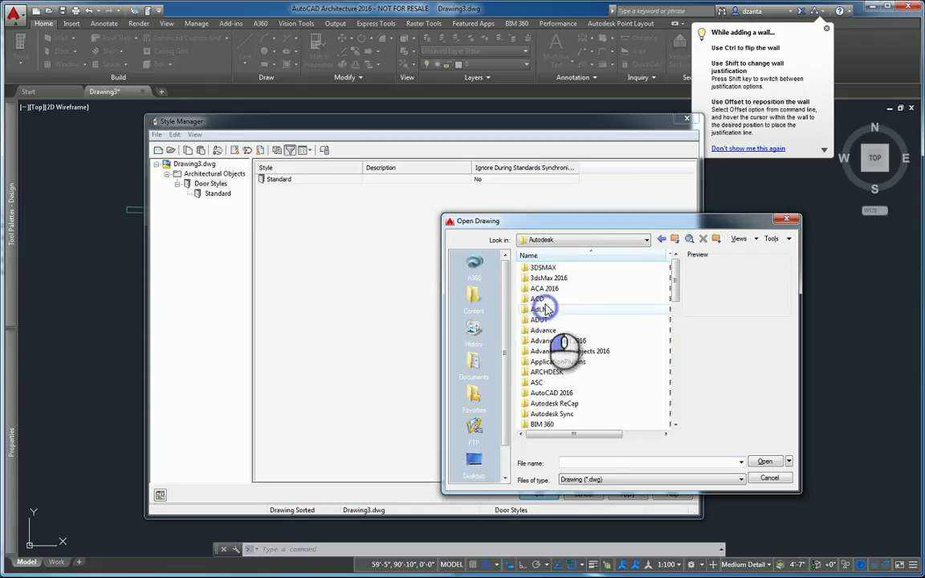
Go into ACA 2016\enu\Styles\Imperial and open Door Styles (Imperial).dwg.
click(543, 289)
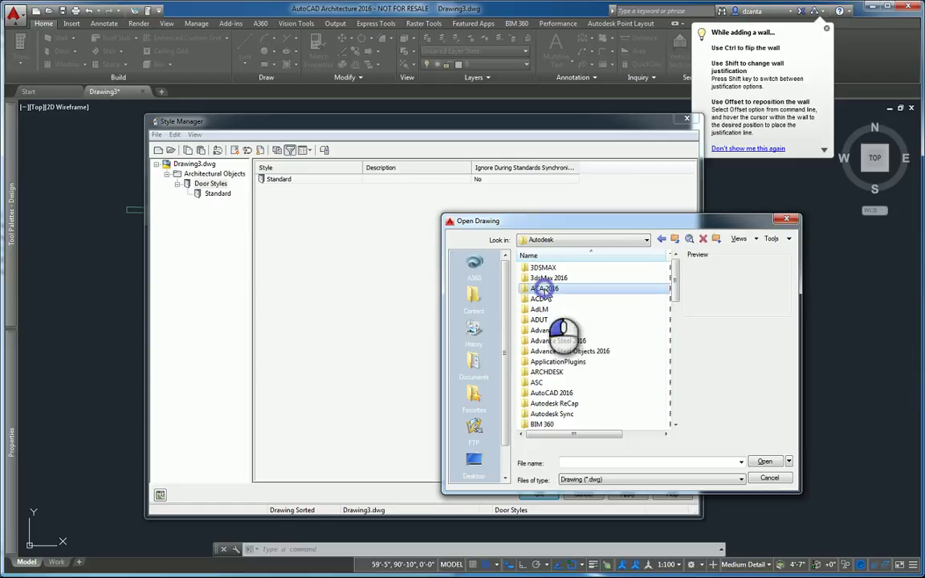
double_click(543, 289)
double_click(543, 270)
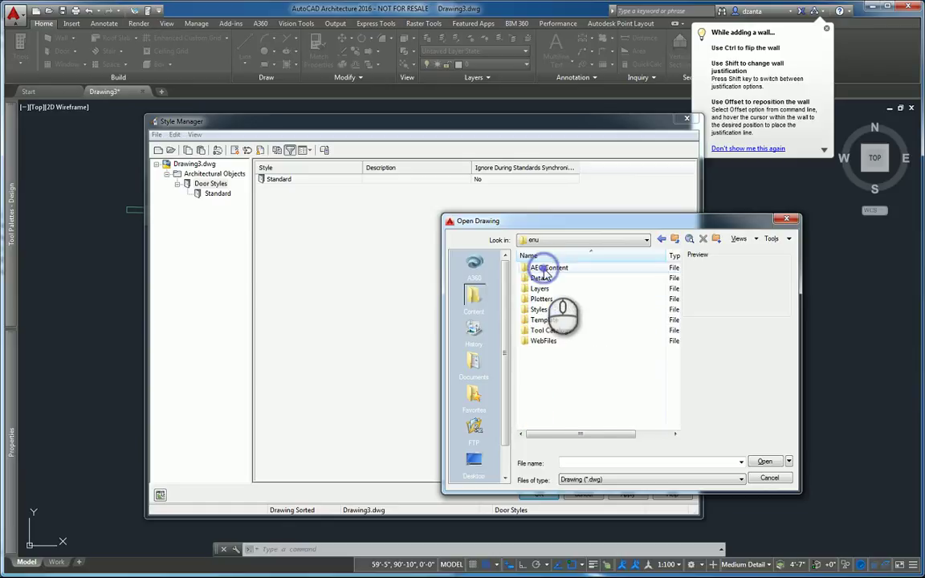
double_click(538, 309)
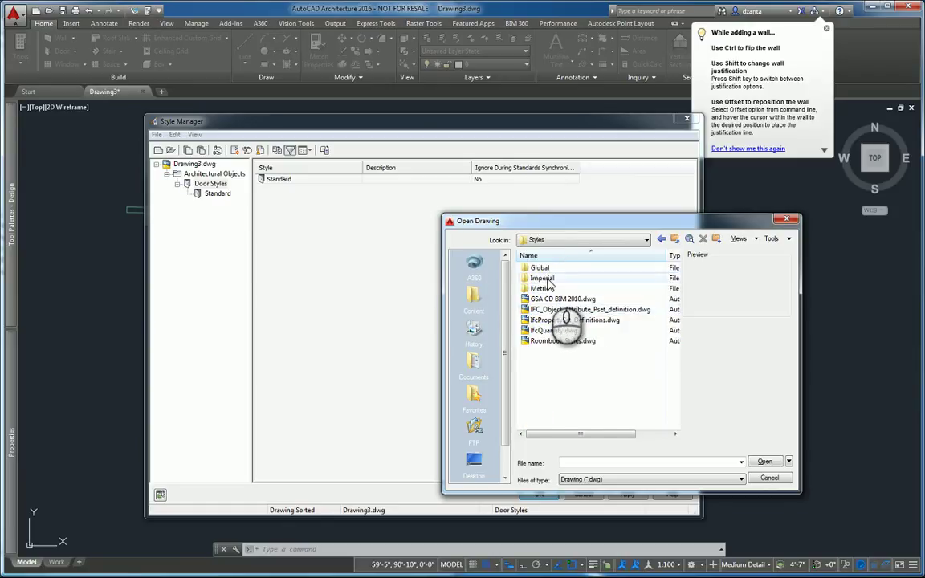
double_click(548, 280)
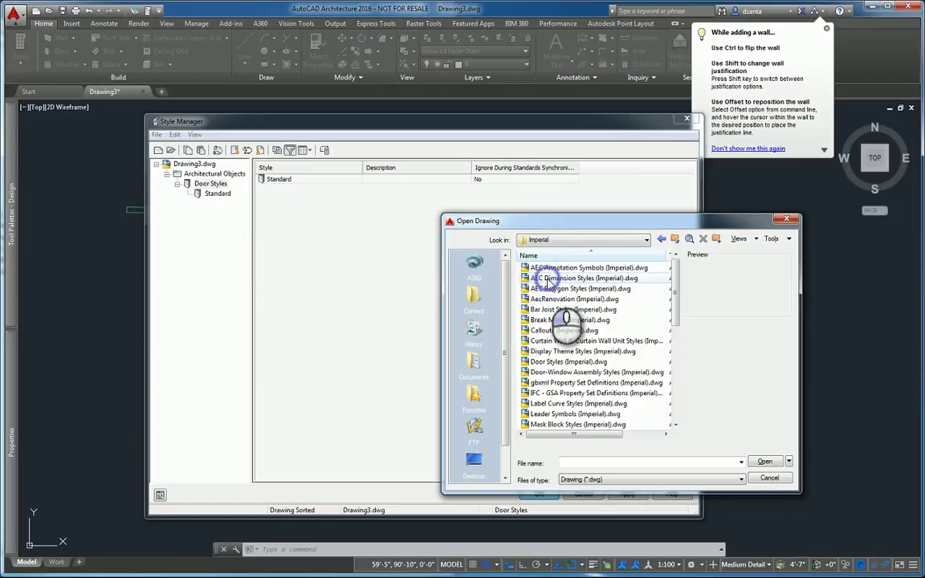
click(588, 363)
drag(674, 293, 677, 406)
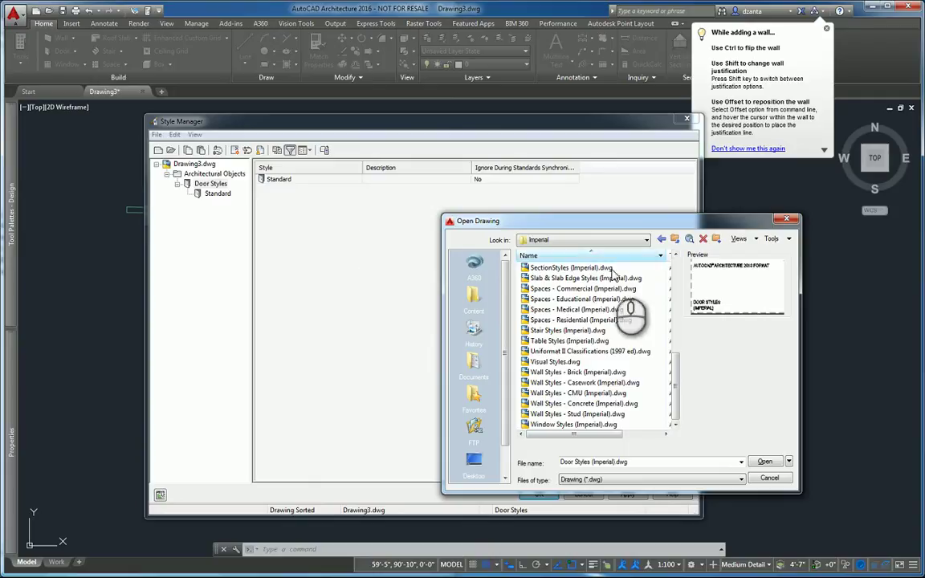
click(763, 463)
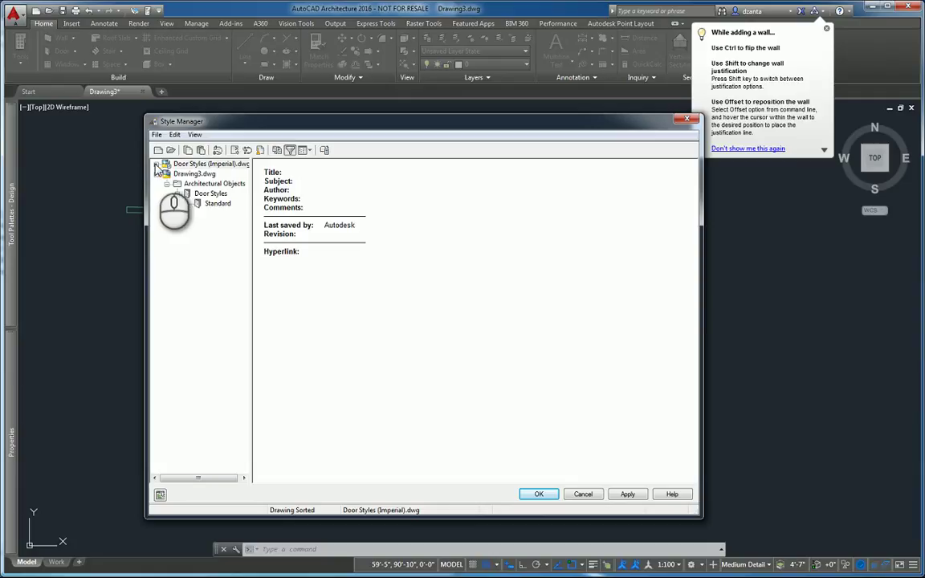
Expand Door Styles (Imperial).dwg > Architectural Objects > Door Styles and copy the Door Styles group.
click(157, 164)
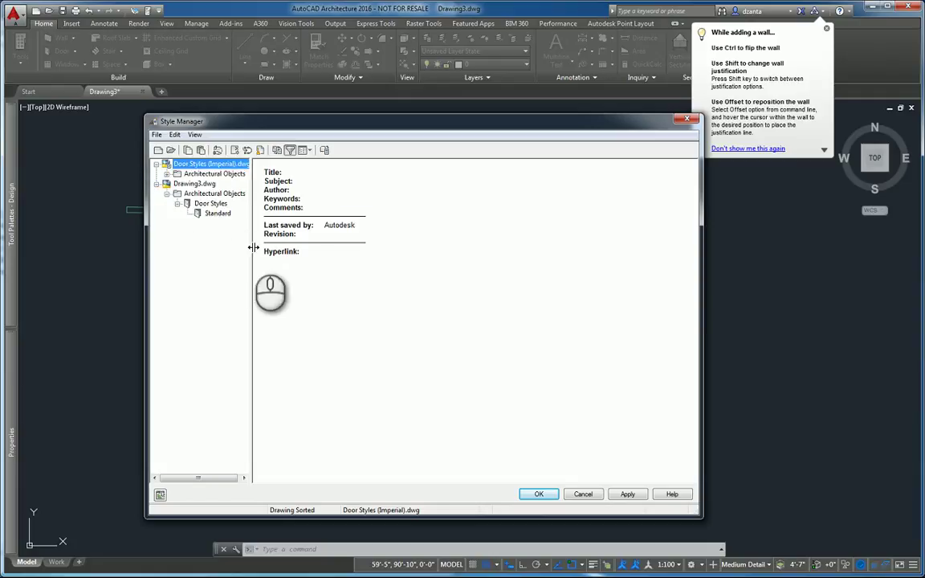
drag(251, 303, 283, 300)
click(166, 173)
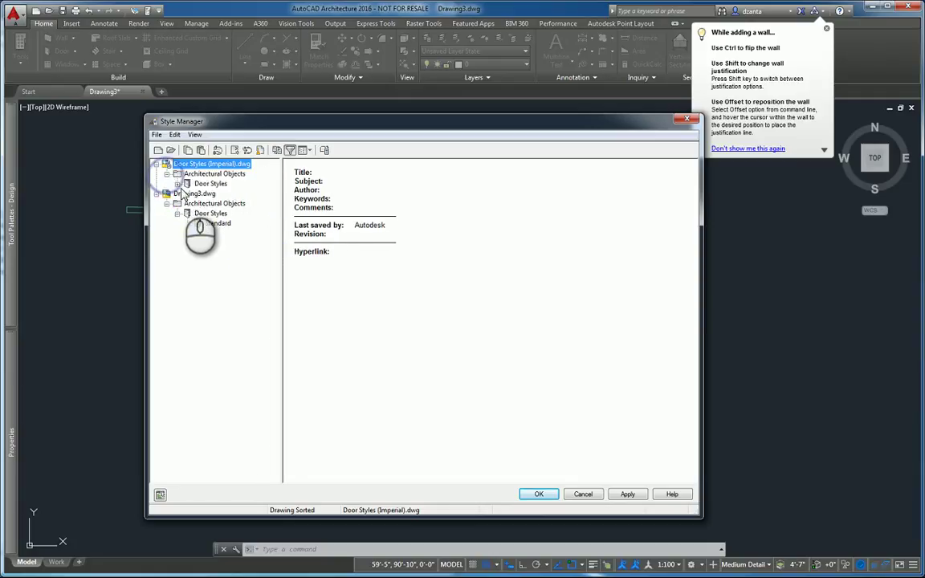
click(177, 183)
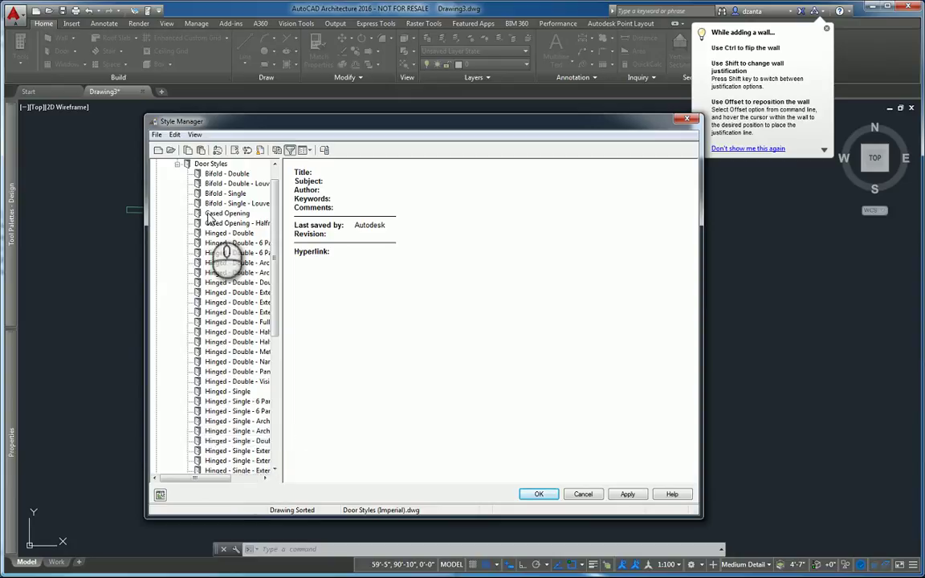
right_click(217, 165)
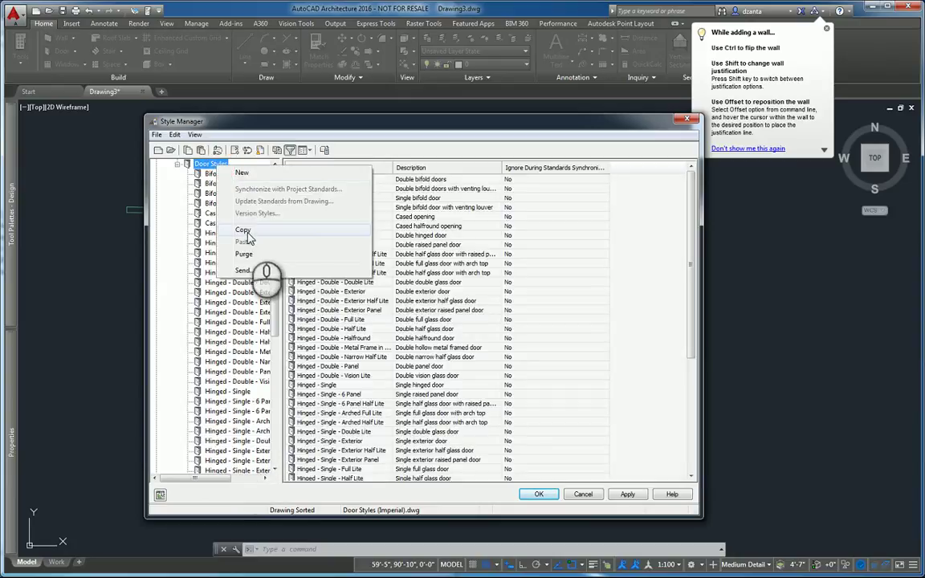
click(247, 239)
scroll(273, 185, up, 1)
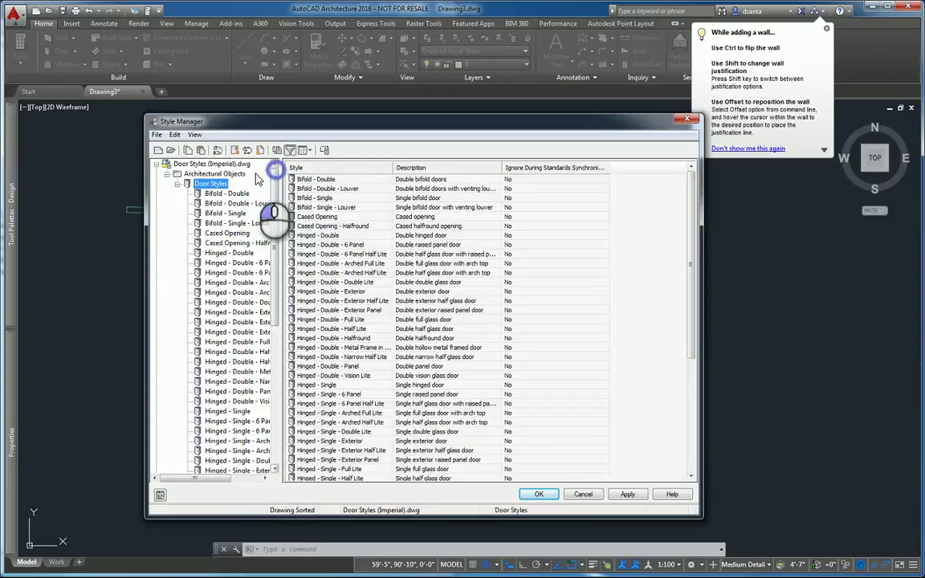
click(158, 164)
Paste the Imperial door styles into Drawing3.dwg with Leave Existing for duplicates, then close Style Manager.
right_click(211, 177)
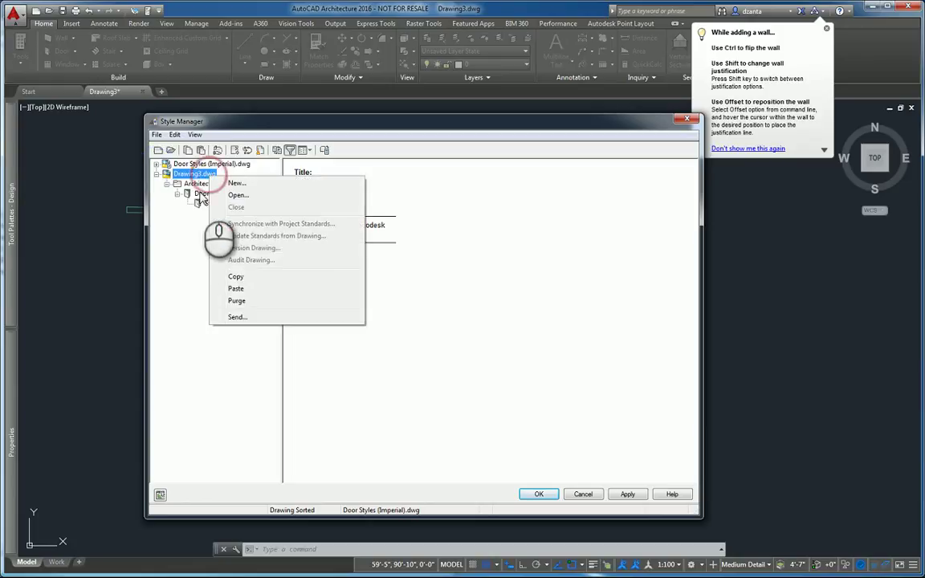
click(241, 291)
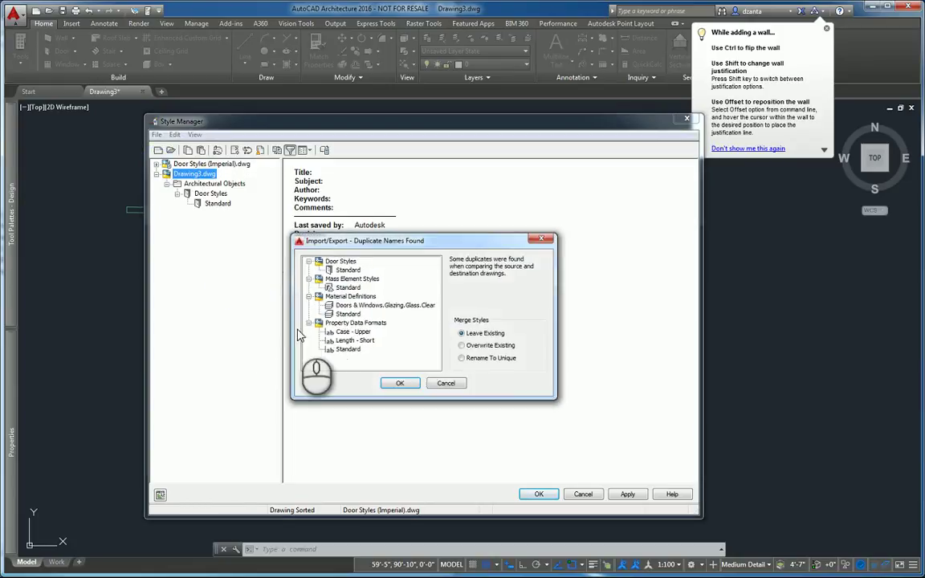
click(401, 383)
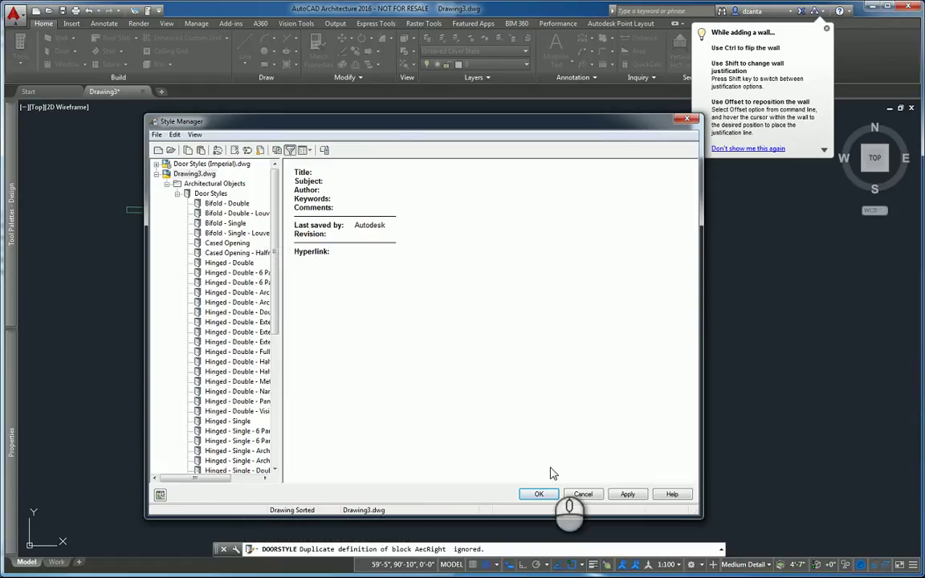
click(538, 494)
Switch the left-end door's style from Standard to Hinged - Single in Properties.
click(168, 232)
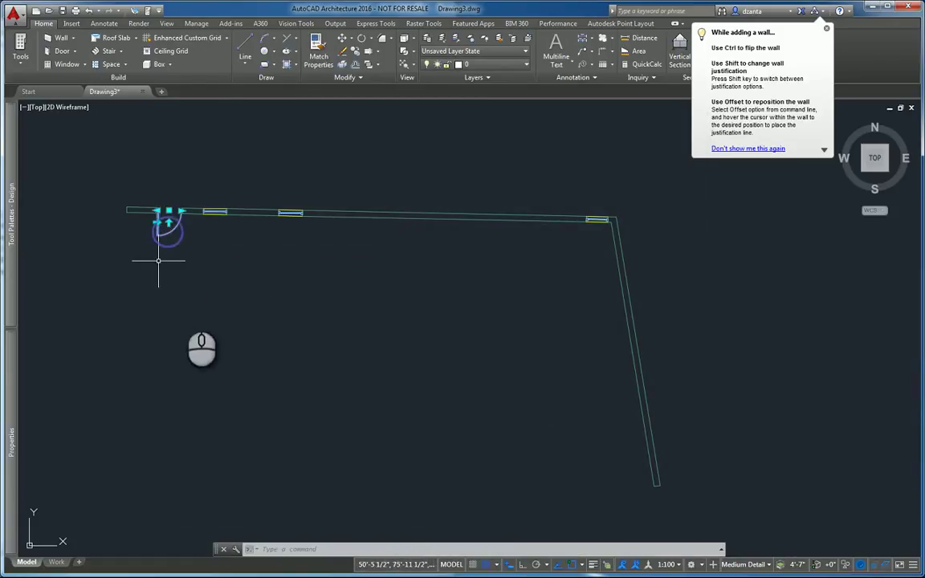
mouse_move(12, 441)
click(178, 234)
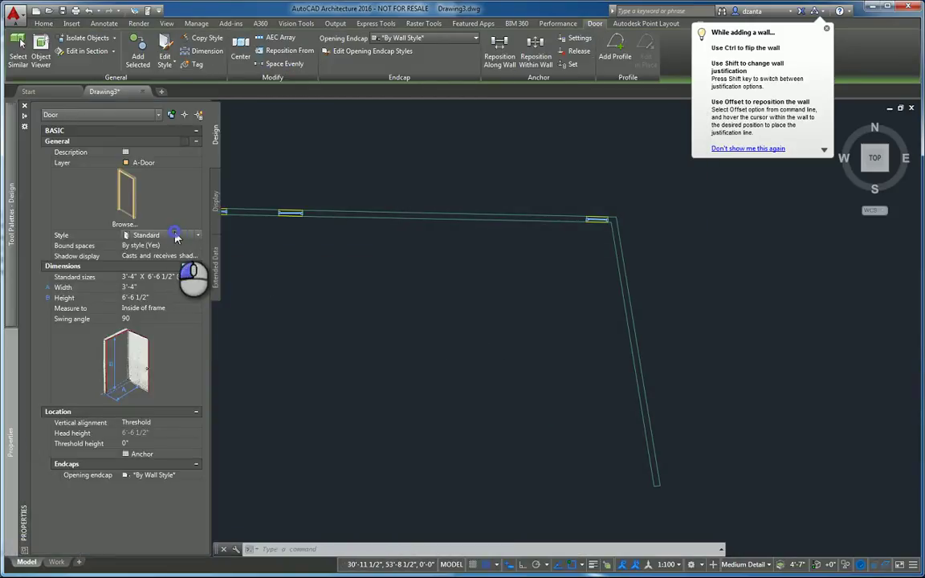
click(197, 234)
click(172, 360)
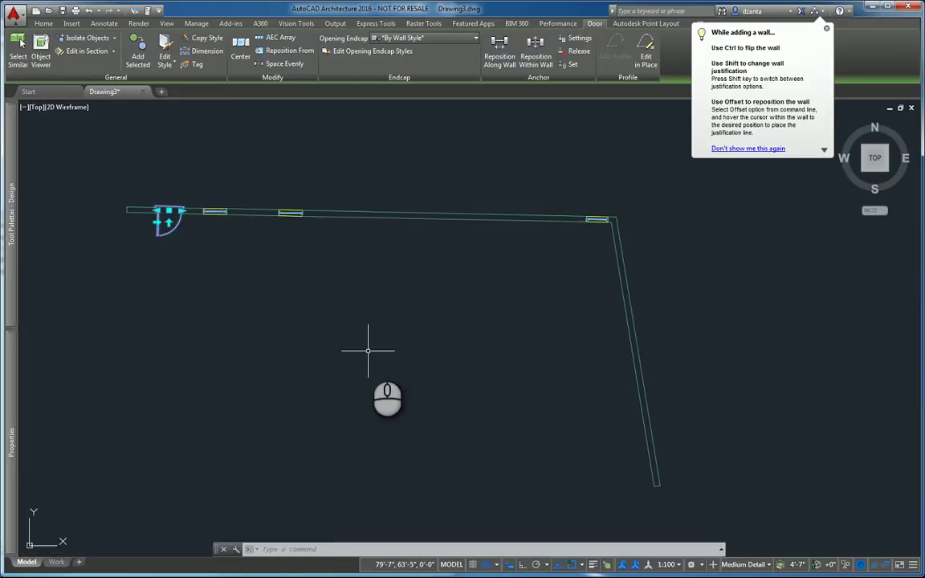
scroll(176, 248, up, 5)
middle_drag(264, 275, 291, 373)
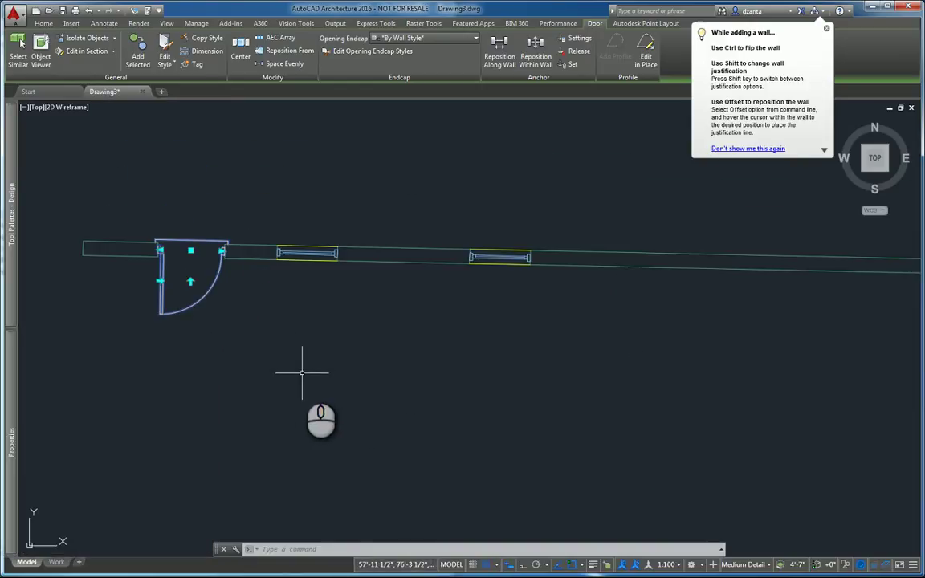
key(Escape)
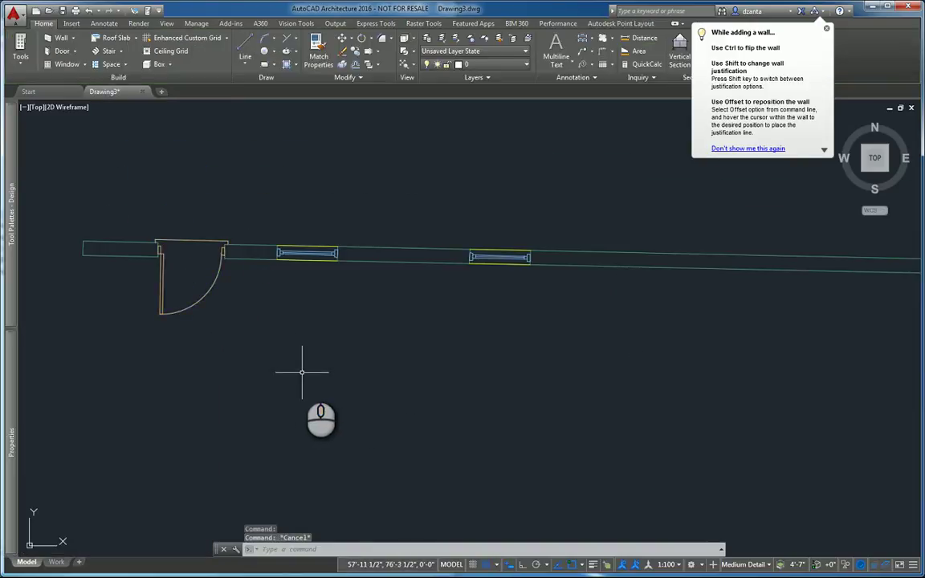